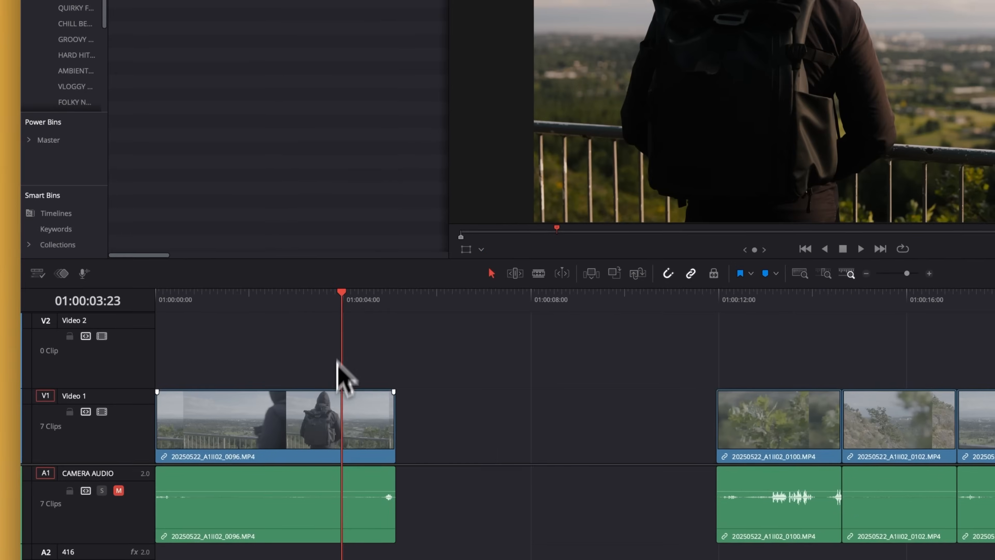
# Step: Show the retime controls on the first Video 1 clip and insert a freeze frame at 01:00:03:23, adjusting its end speed point
pyautogui.click(350, 423)
pyautogui.rightClick(350, 424)
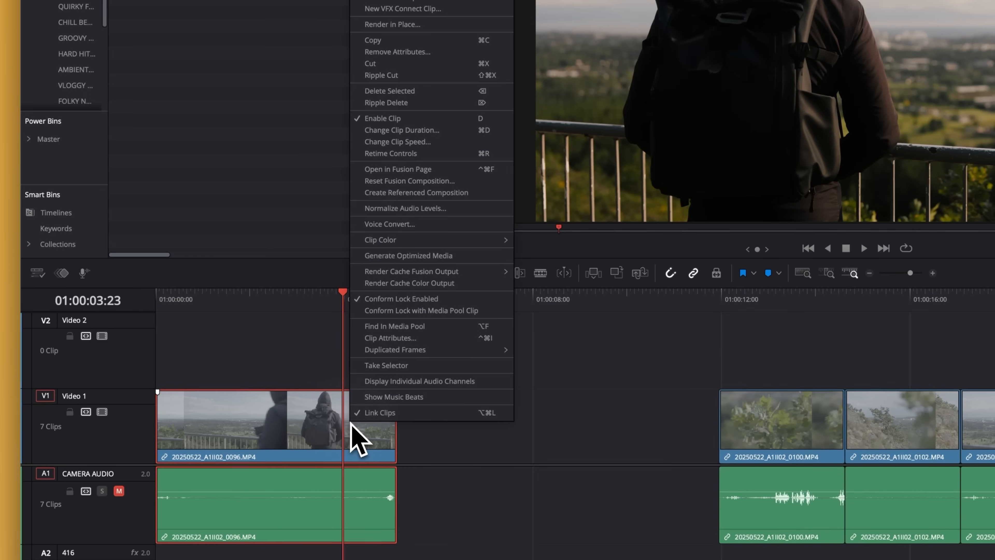
pyautogui.moveTo(373, 245)
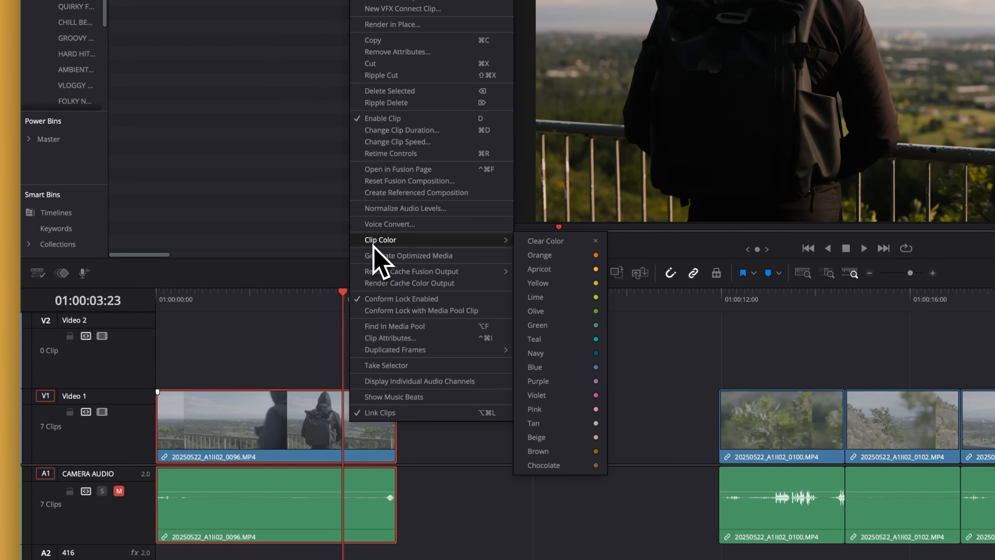
pyautogui.click(380, 153)
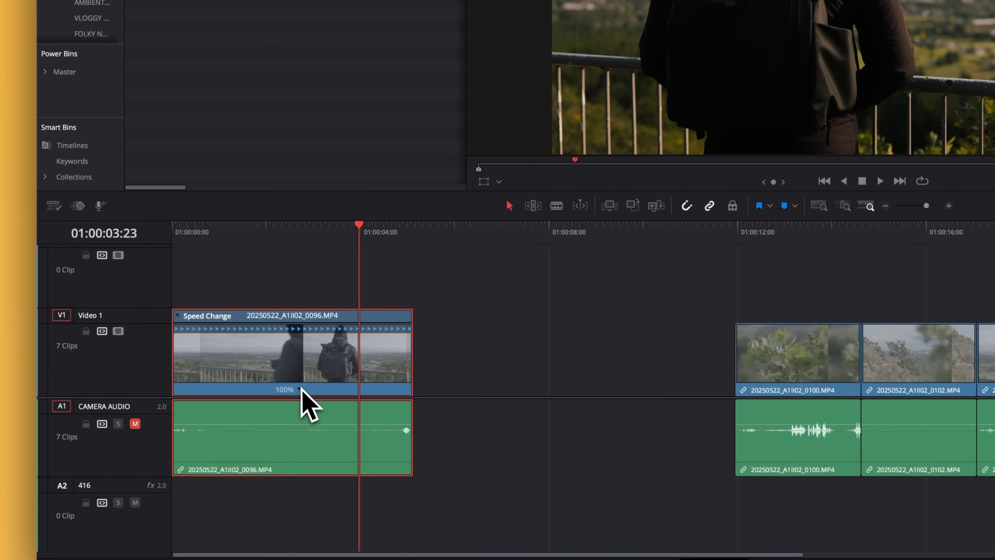
pyautogui.click(283, 457)
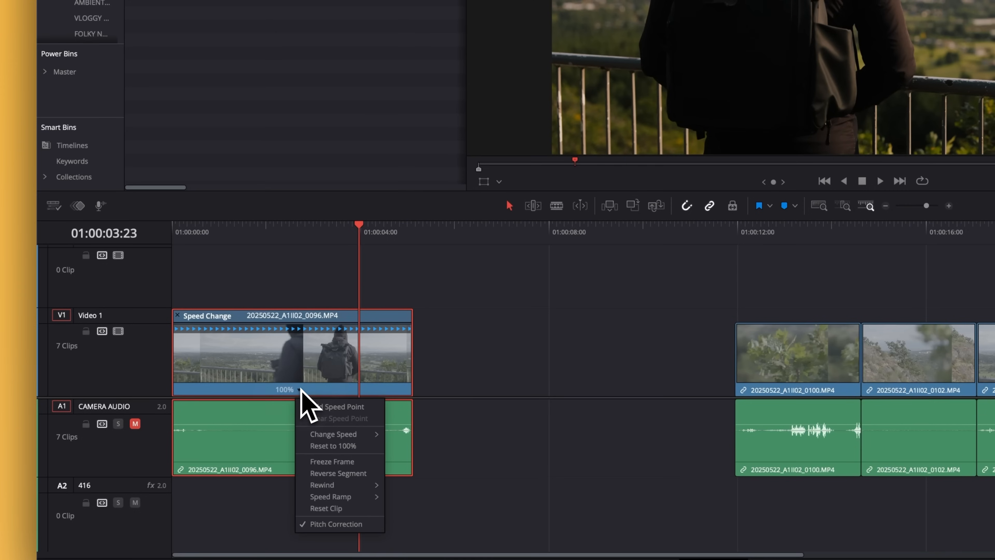
pyautogui.click(360, 467)
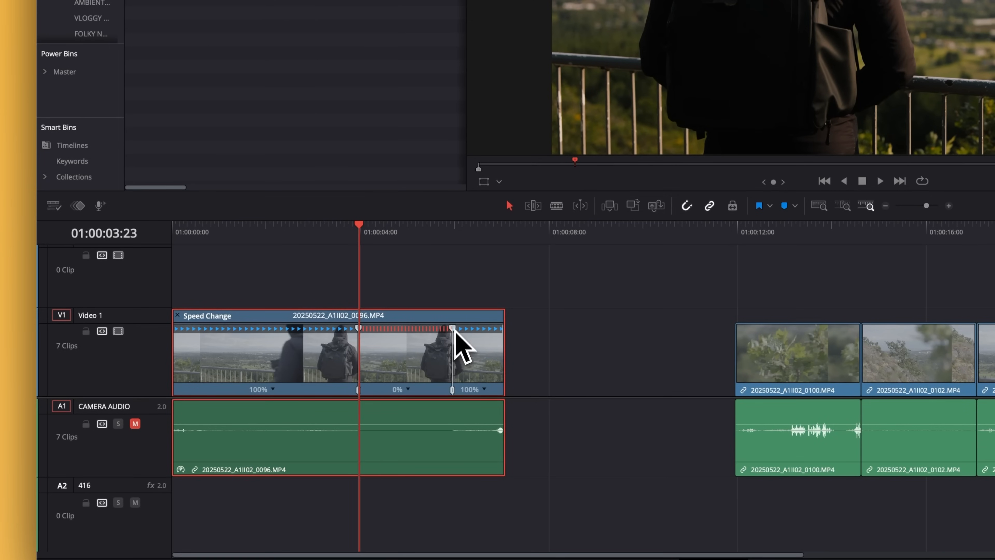
pyautogui.moveTo(455, 330)
pyautogui.mouseDown()
pyautogui.moveTo(568, 334)
pyautogui.moveTo(377, 334)
pyautogui.moveTo(449, 333)
pyautogui.mouseUp()
pyautogui.click(306, 230)
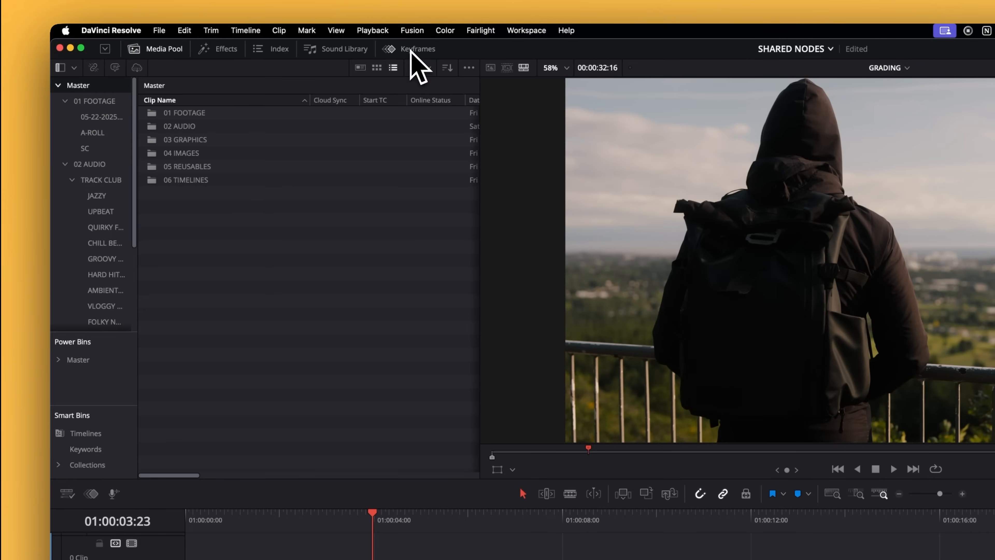
# Step: Open the keyframe curve editor for the clip and check that the Retime Speed curve is displayed
pyautogui.click(412, 50)
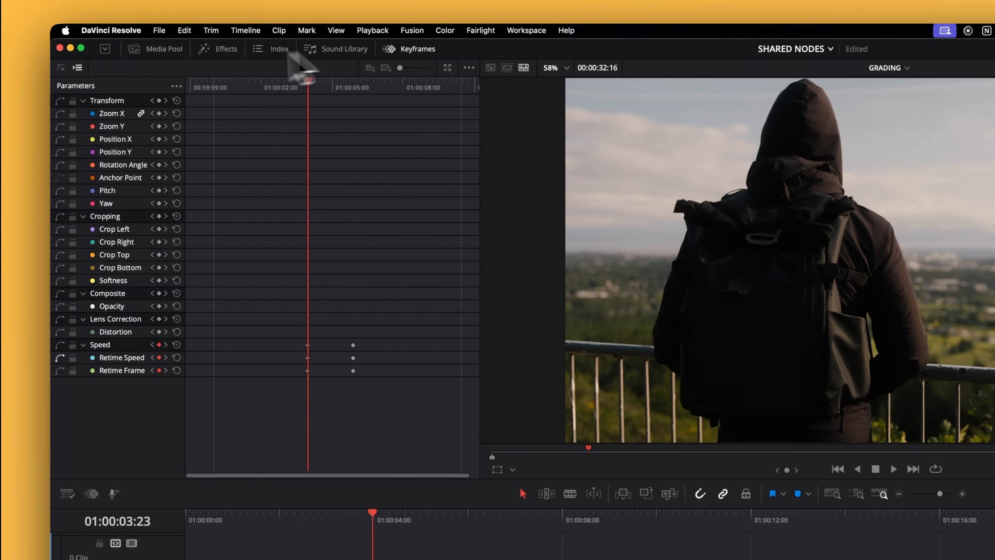
pyautogui.click(60, 68)
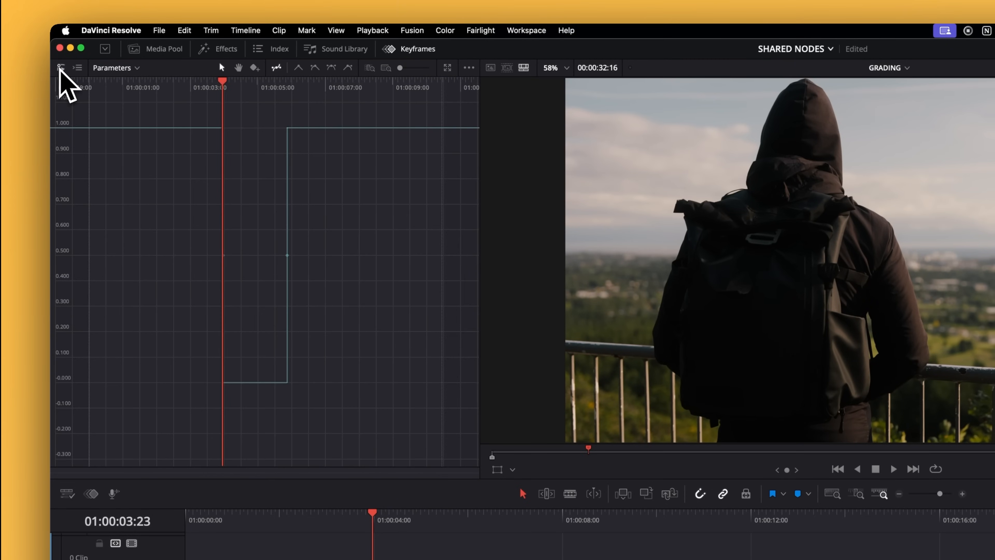
pyautogui.click(117, 68)
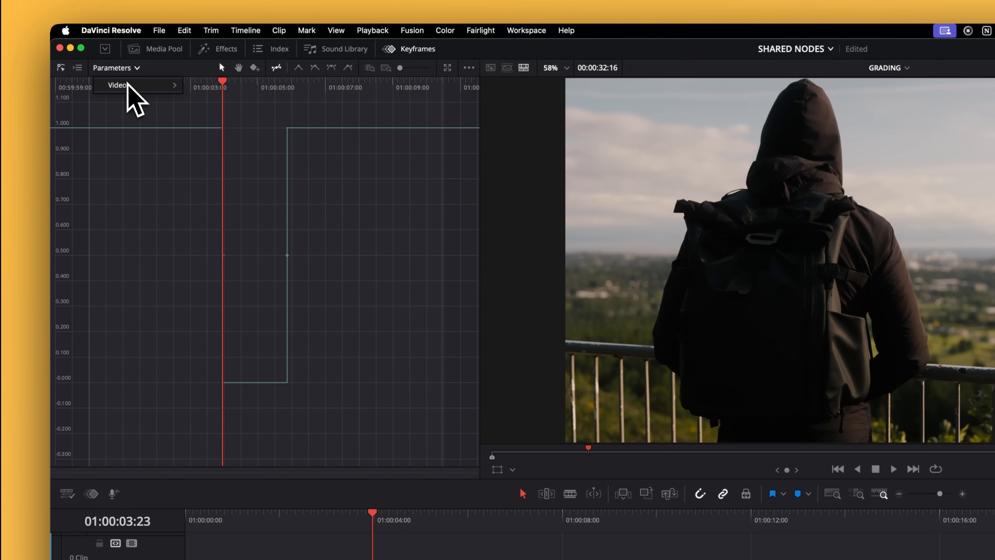
pyautogui.moveTo(127, 84)
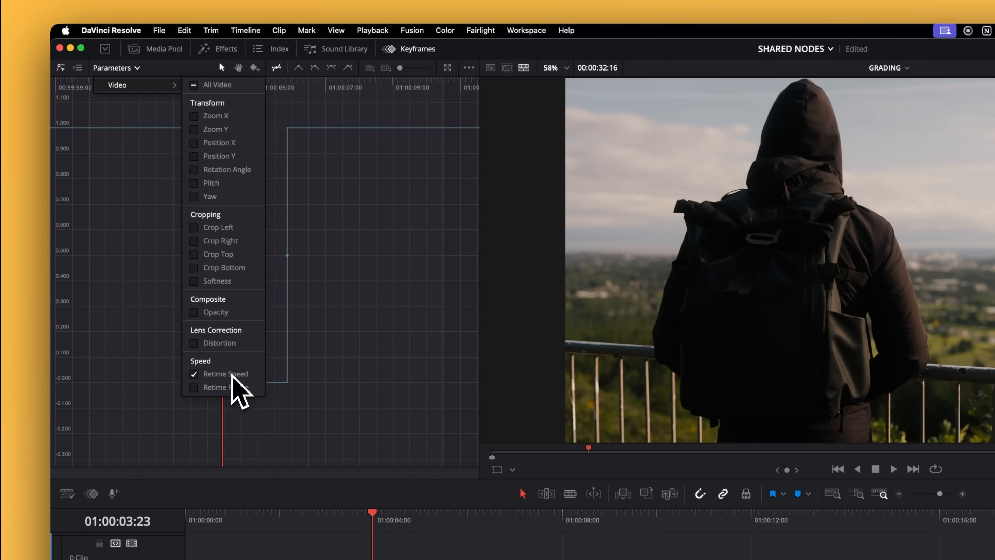
pyautogui.click(325, 298)
# Step: Smooth both Retime Speed keyframes into ease curves, lengthen their handles for a gradual ramp around the freeze frame, and play it back
pyautogui.moveTo(350, 234); pyautogui.dragTo(165, 289)
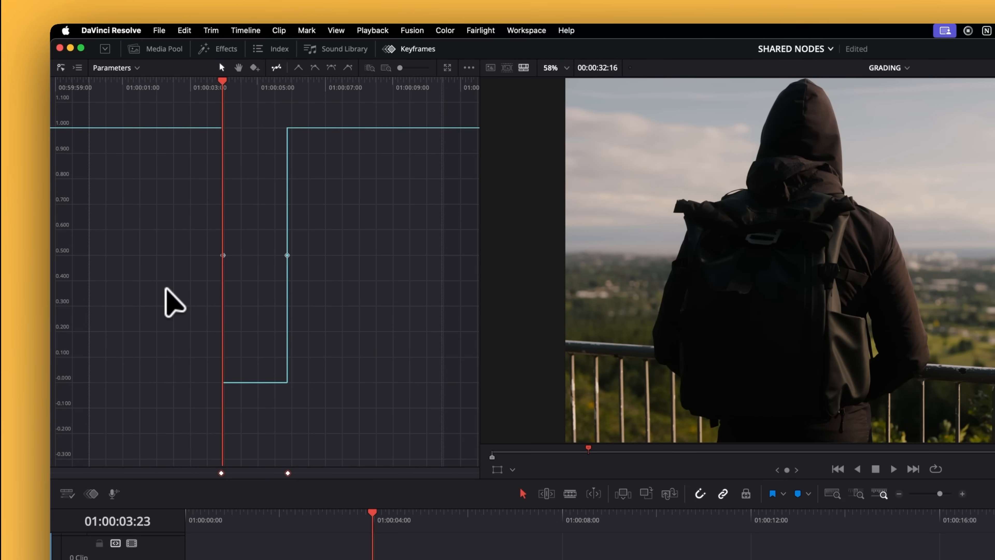
pyautogui.click(331, 68)
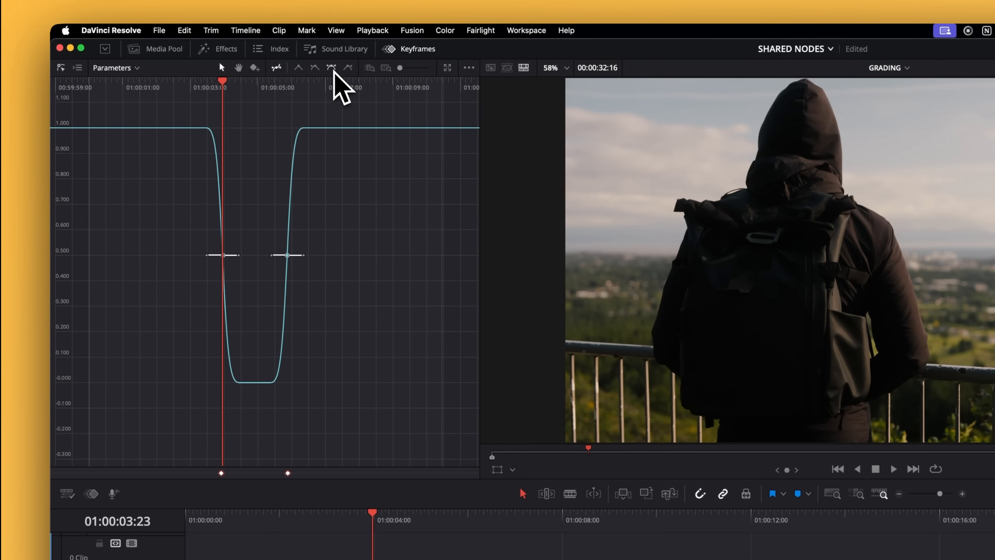
pyautogui.moveTo(237, 256); pyautogui.dragTo(320, 256)
pyautogui.click(287, 256)
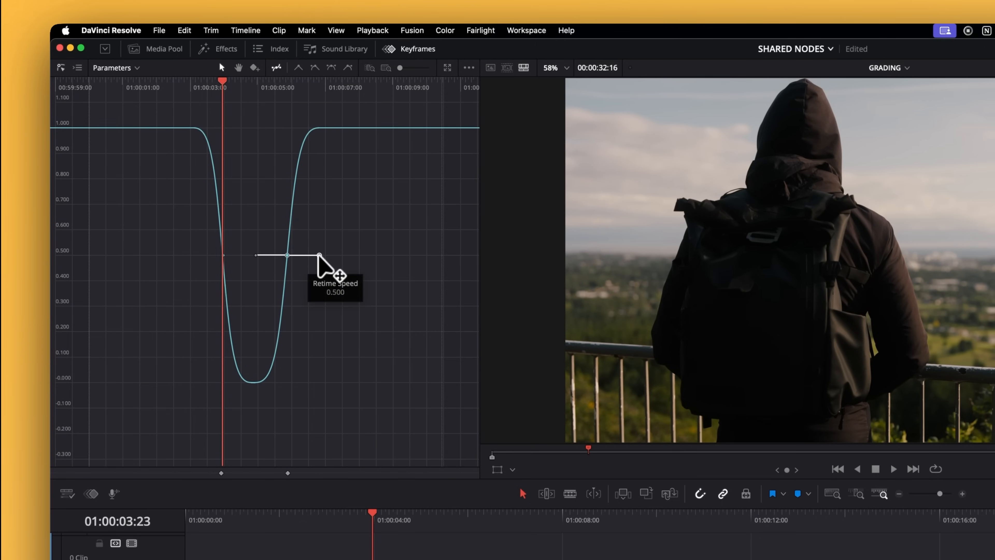
pyautogui.click(323, 518)
pyautogui.press('space')
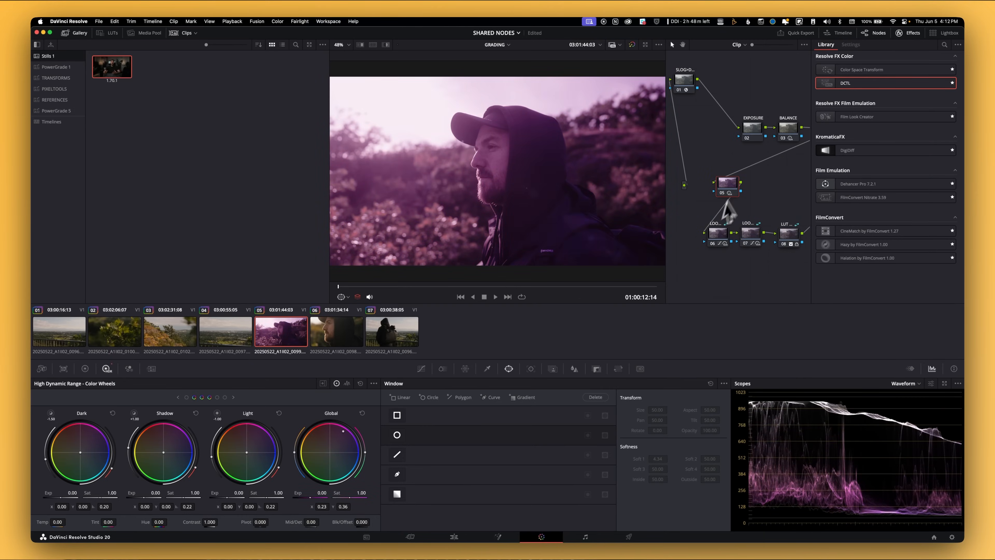
# Step: Label node 05 of clip 05 PINK and save it as a shared node
pyautogui.doubleClick(727, 189)
pyautogui.write('PINK')
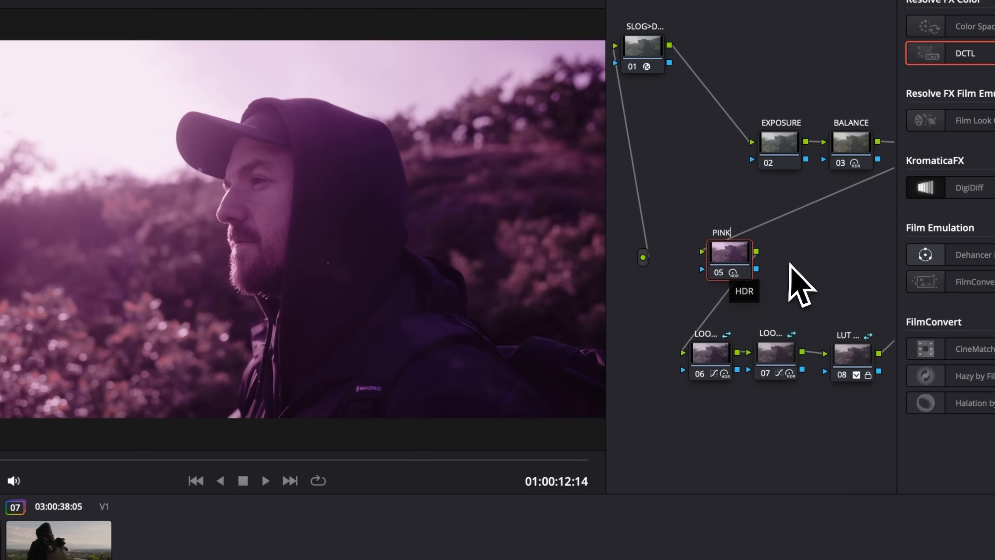
pyautogui.rightClick(727, 261)
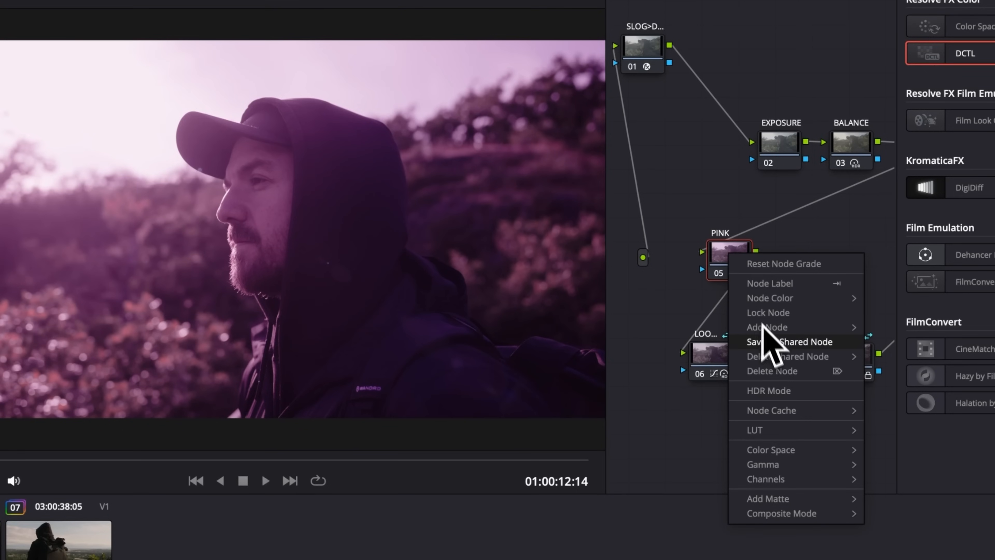
pyautogui.click(764, 341)
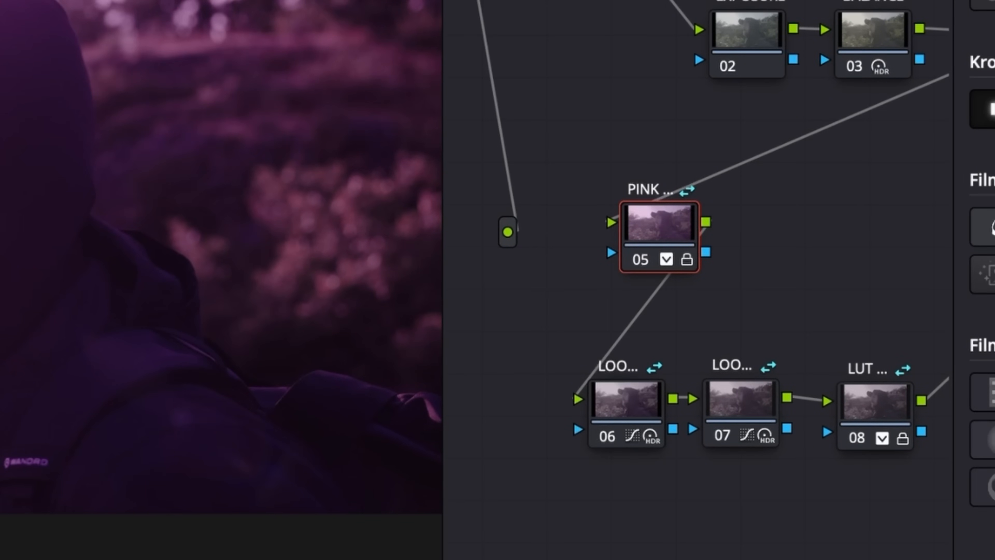
# Step: Add the PINK shared node after the CONTRAST node on clip 06 and place it between the two node rows
pyautogui.click(48, 472)
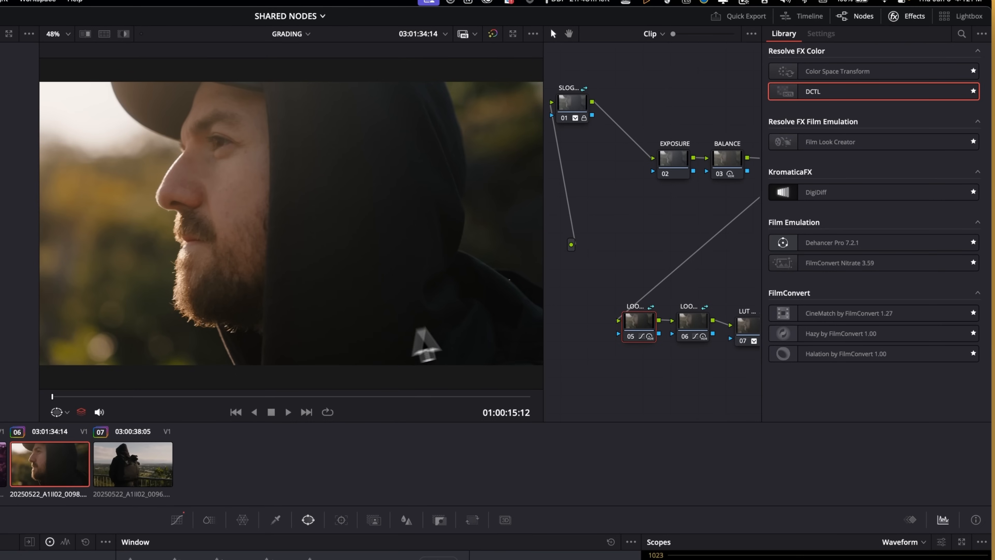
pyautogui.hscroll(5, 667, 262)
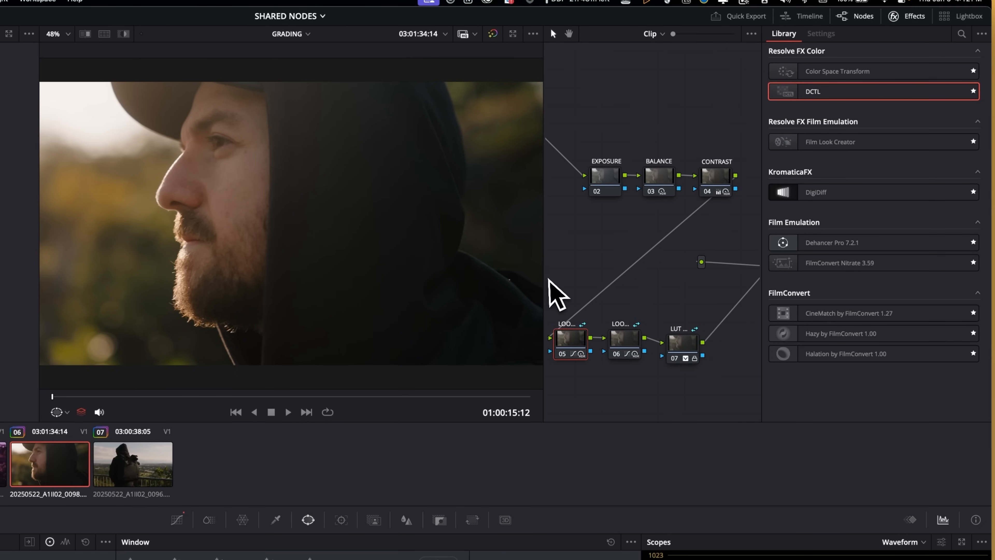
pyautogui.rightClick(720, 173)
pyautogui.moveTo(739, 230)
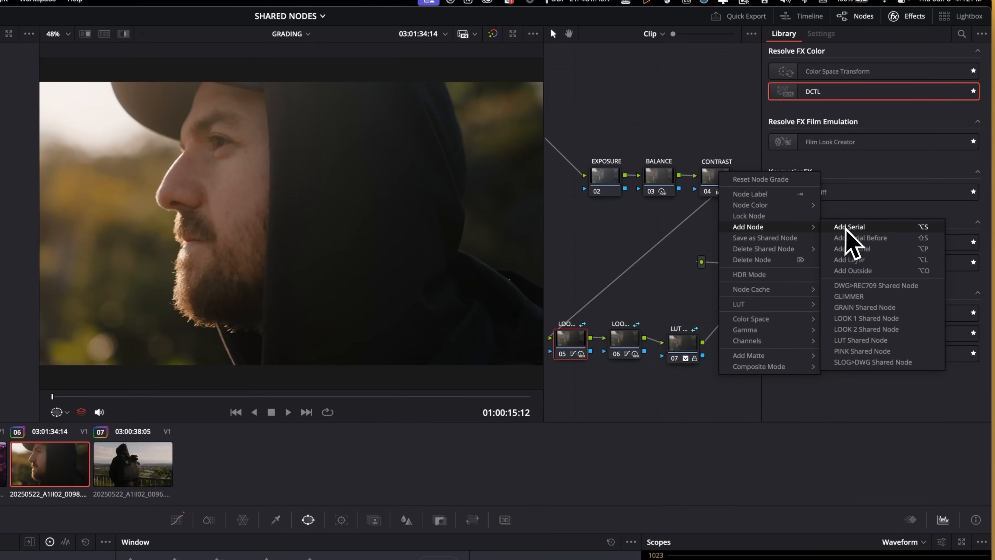
pyautogui.click(860, 351)
pyautogui.moveTo(588, 215); pyautogui.dragTo(610, 253)
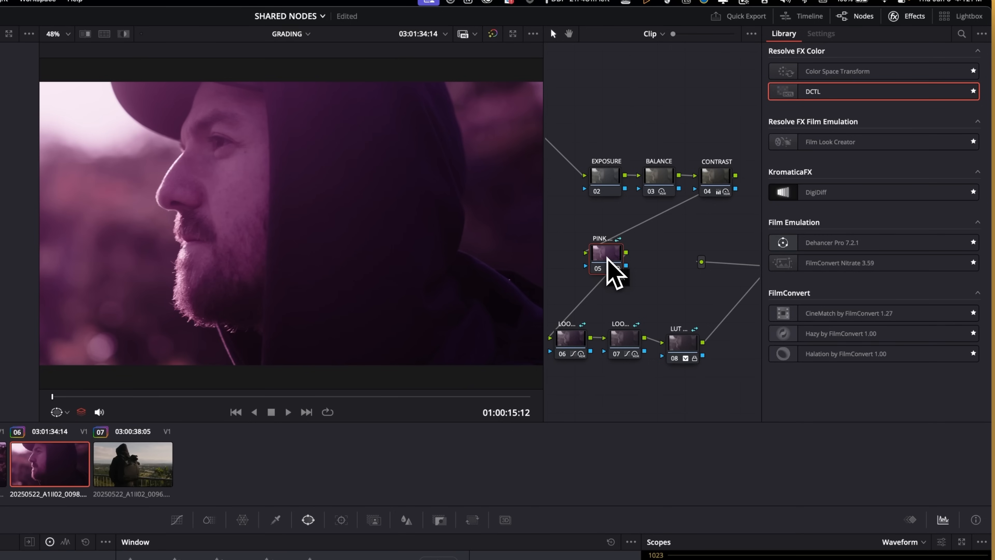
# Step: Unlock the PINK shared node and shift its HDR Global color wheel from pink to teal
pyautogui.rightClick(613, 273)
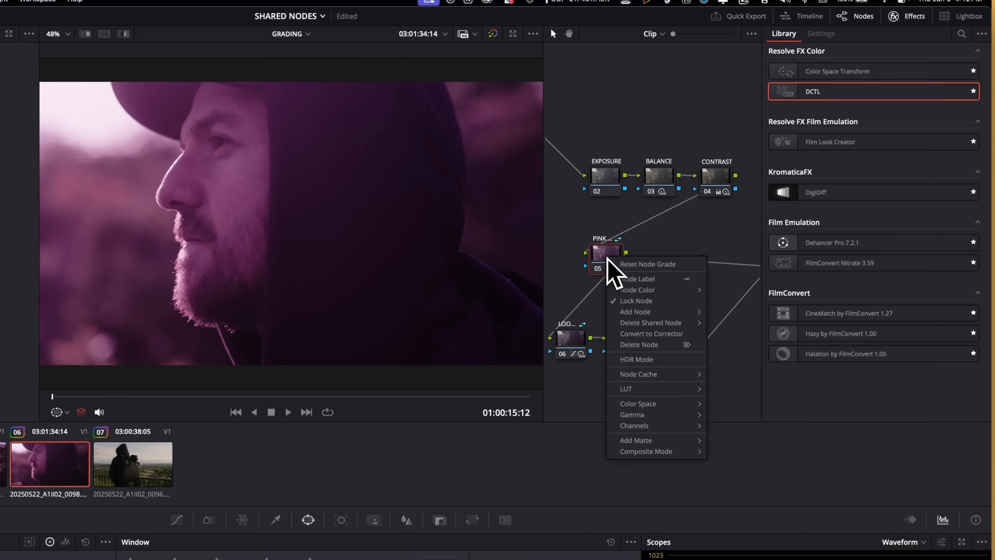
pyautogui.click(655, 305)
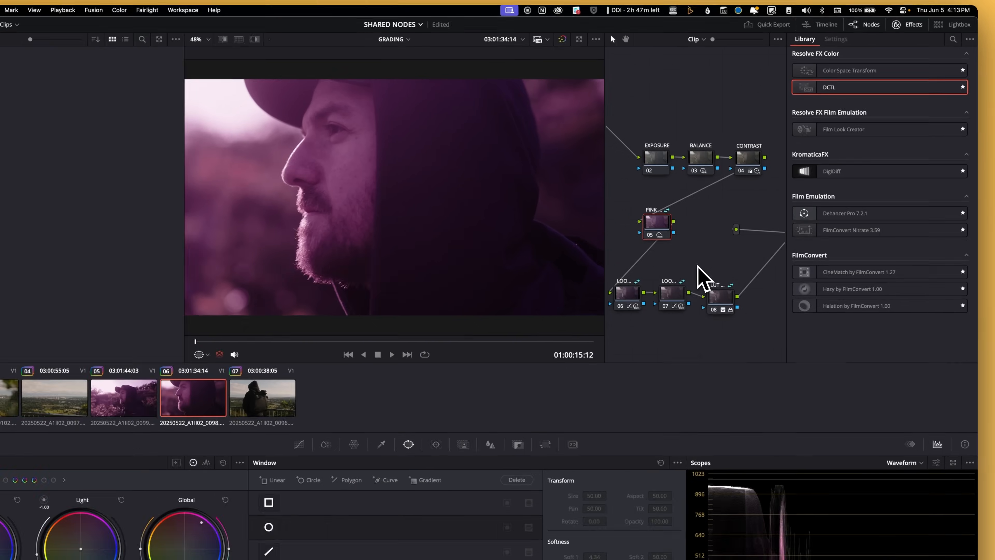
pyautogui.moveTo(330, 434); pyautogui.dragTo(333, 459)
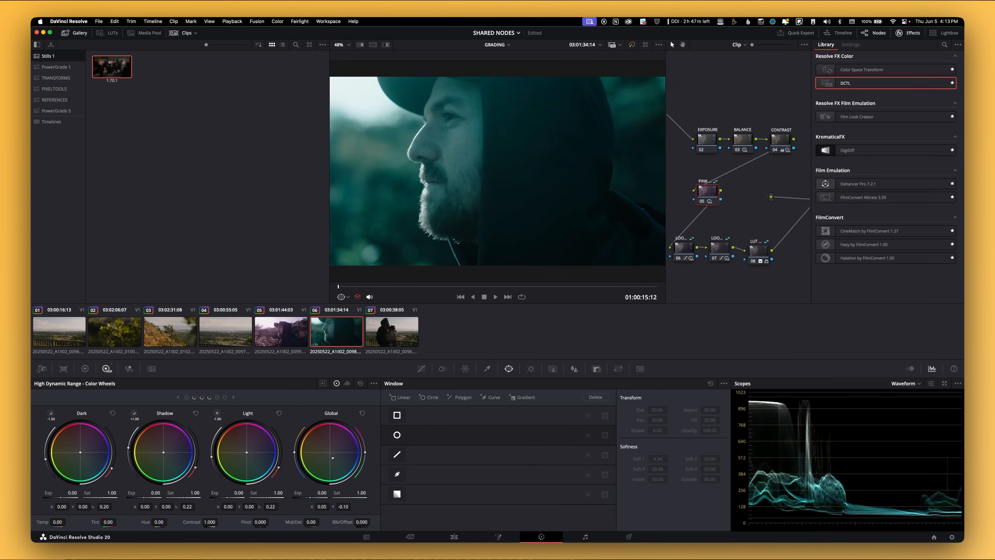
# Step: Relabel the shared node as Teal Look
pyautogui.press('Tab')
pyautogui.write('Teal Look')
pyautogui.press('Return')
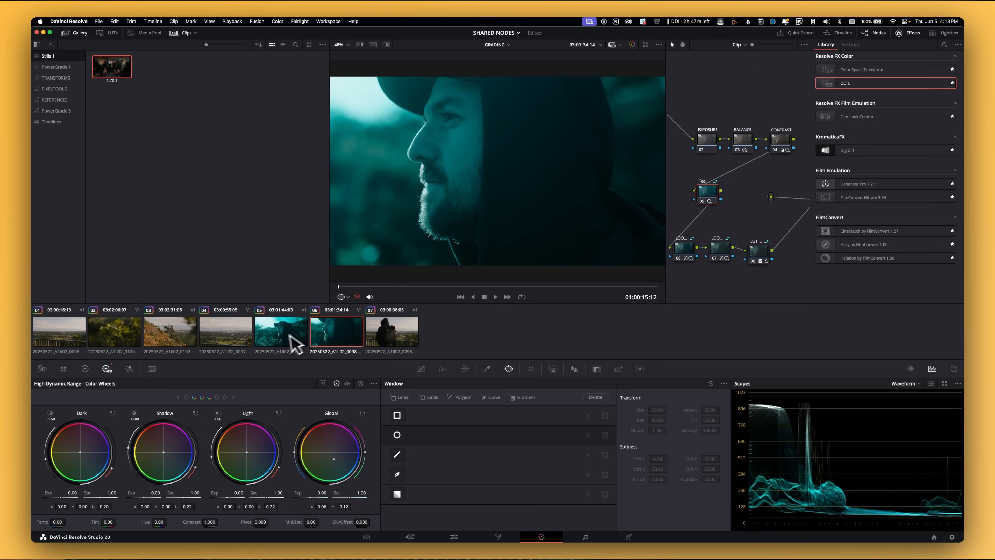
# Step: Apply Film Look Creator to node 05 on clip 05, compare it on and off, and save it as a shared node
pyautogui.click(289, 337)
pyautogui.moveTo(680, 196); pyautogui.dragTo(722, 196)
pyautogui.moveTo(856, 116); pyautogui.dragTo(730, 201)
pyautogui.press('super+d')
pyautogui.press('super+d')
pyautogui.rightClick(732, 198)
pyautogui.click(756, 242)
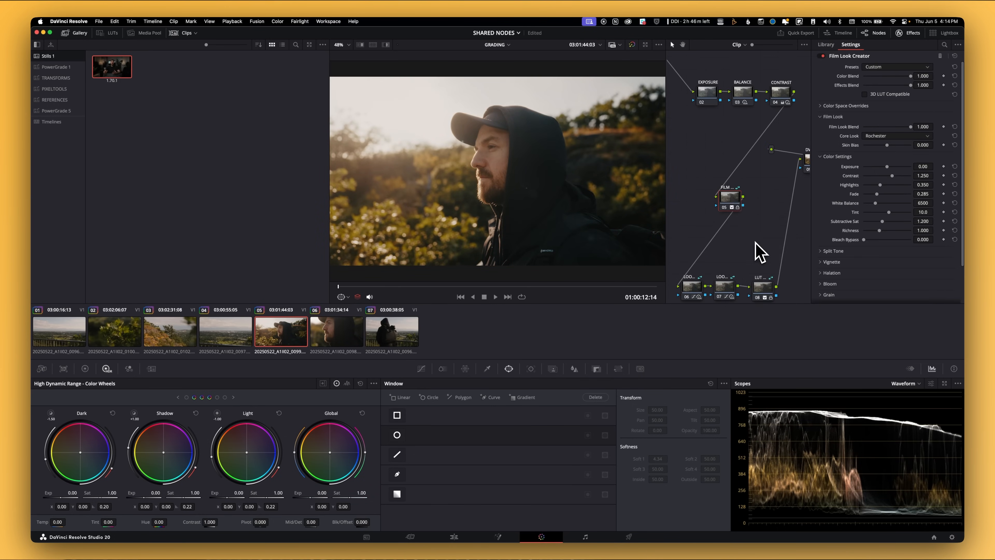
# Step: Add the film look shared node after CONTRAST on clip 06 and place it between the two node rows
pyautogui.click(337, 331)
pyautogui.rightClick(779, 93)
pyautogui.moveTo(797, 130)
pyautogui.click(887, 229)
pyautogui.moveTo(782, 118); pyautogui.dragTo(715, 151)
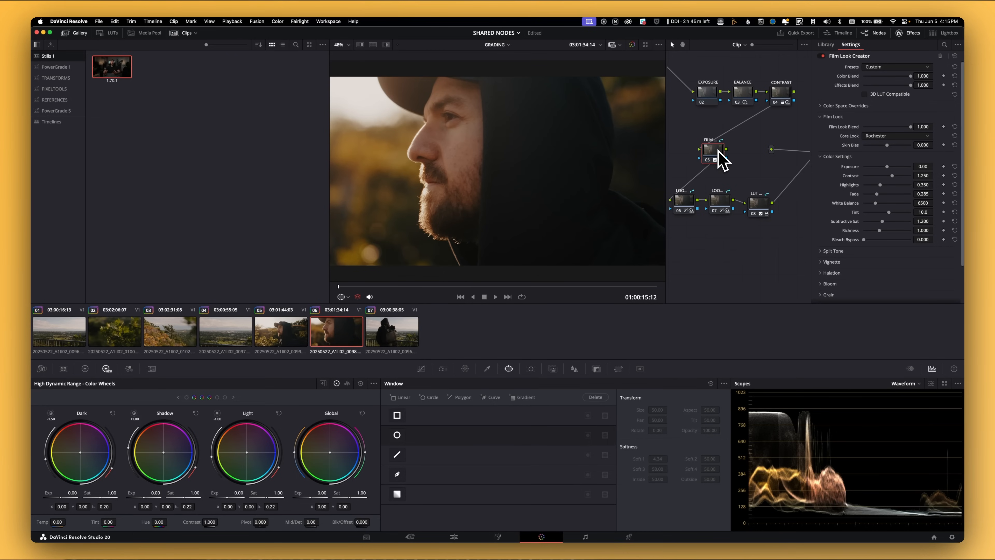
# Step: Unlock clip 06's film look shared node and try another Core Look, toggling the node to compare
pyautogui.rightClick(708, 151)
pyautogui.click(897, 136)
pyautogui.click(882, 182)
pyautogui.click(276, 333)
pyautogui.press('Down')
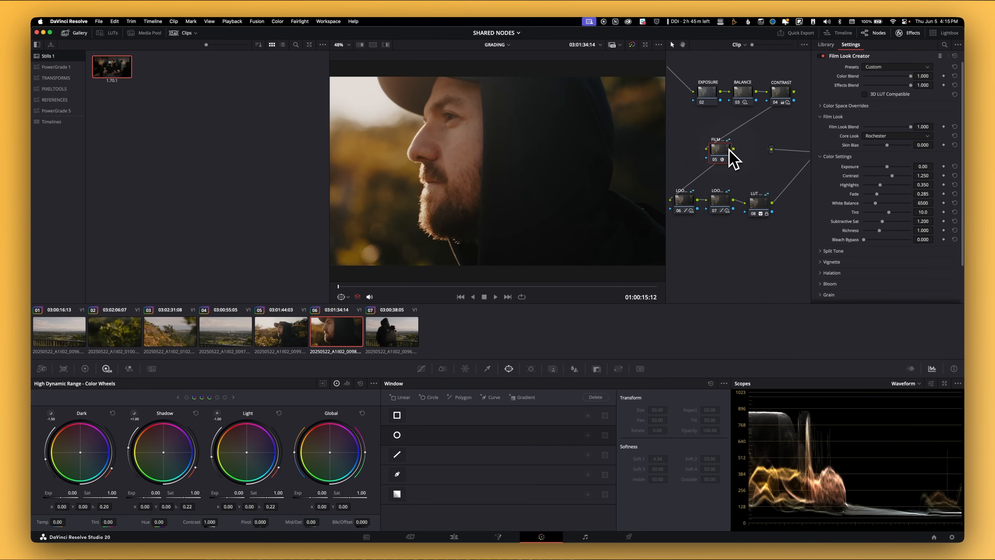
pyautogui.press('super+d')
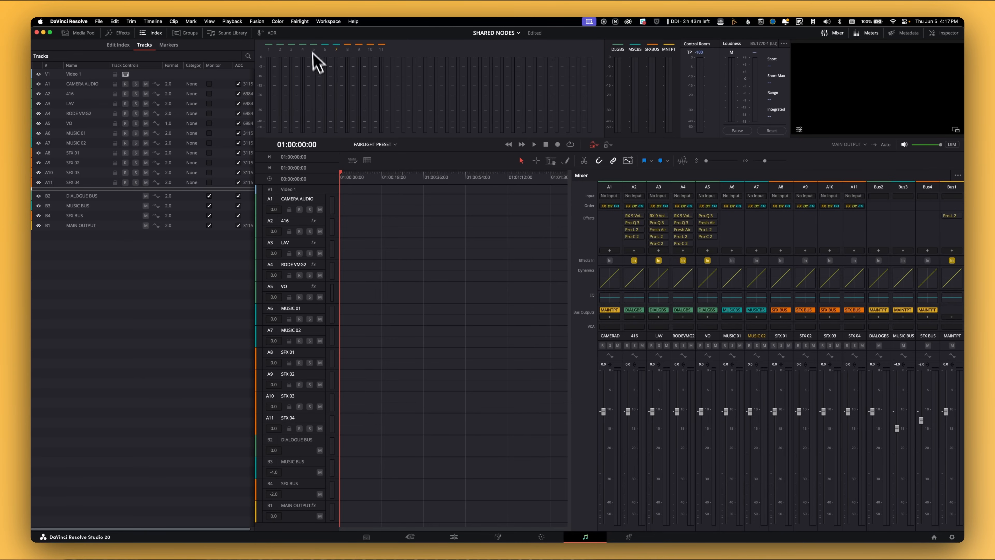
# Step: Save the current Fairlight setup as a new preset under Fairlight Configuration Presets in the Presets Library
pyautogui.click(300, 22)
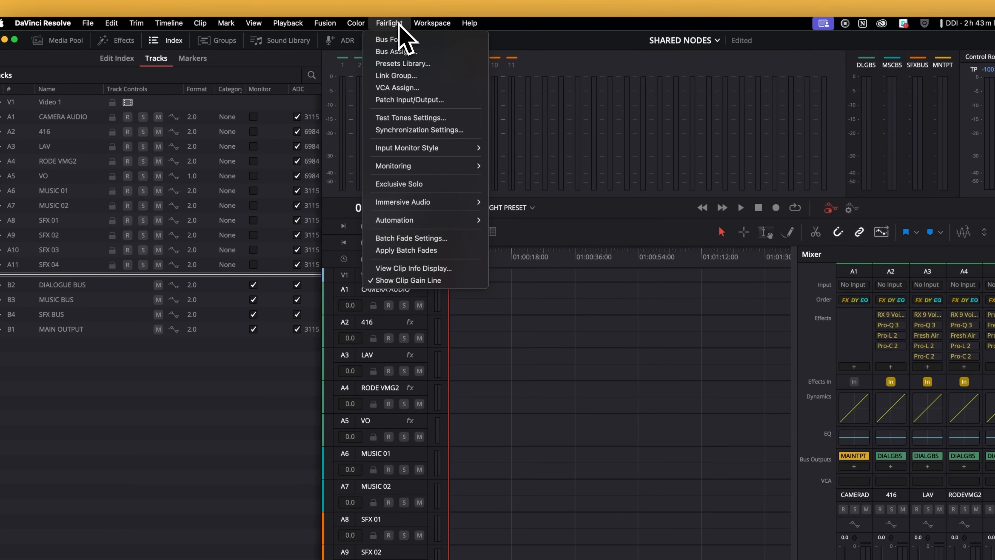
pyautogui.click(406, 65)
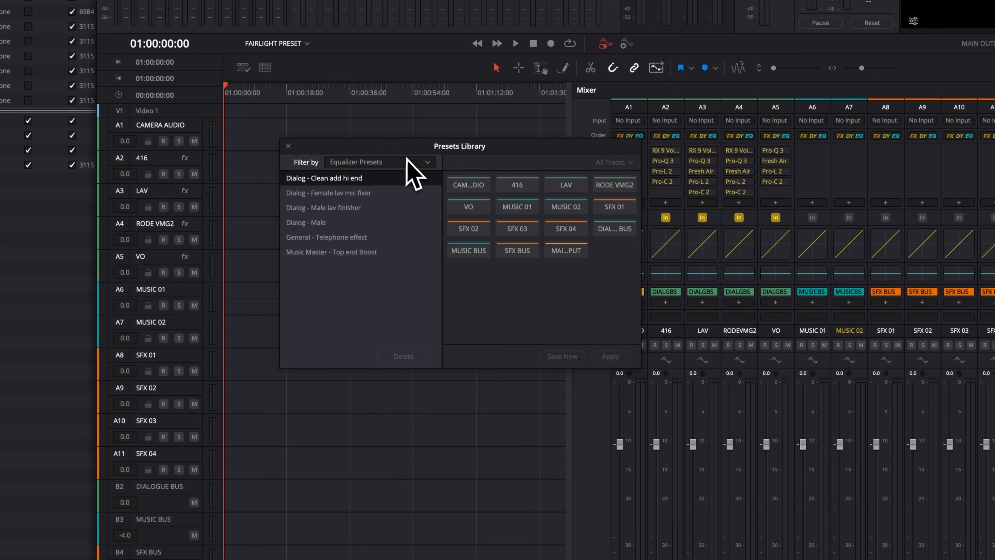
pyautogui.click(636, 326)
pyautogui.click(641, 401)
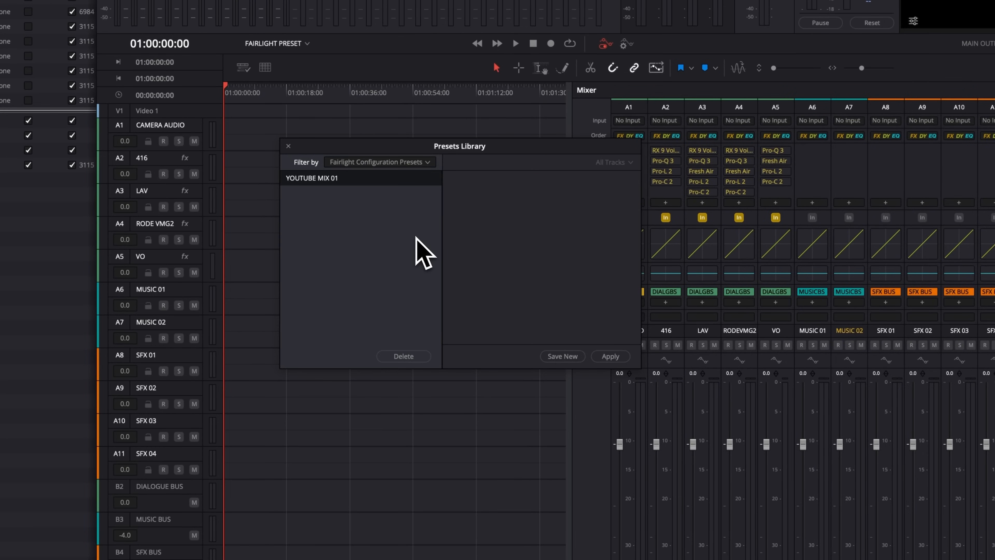
pyautogui.click(558, 357)
pyautogui.click(550, 287)
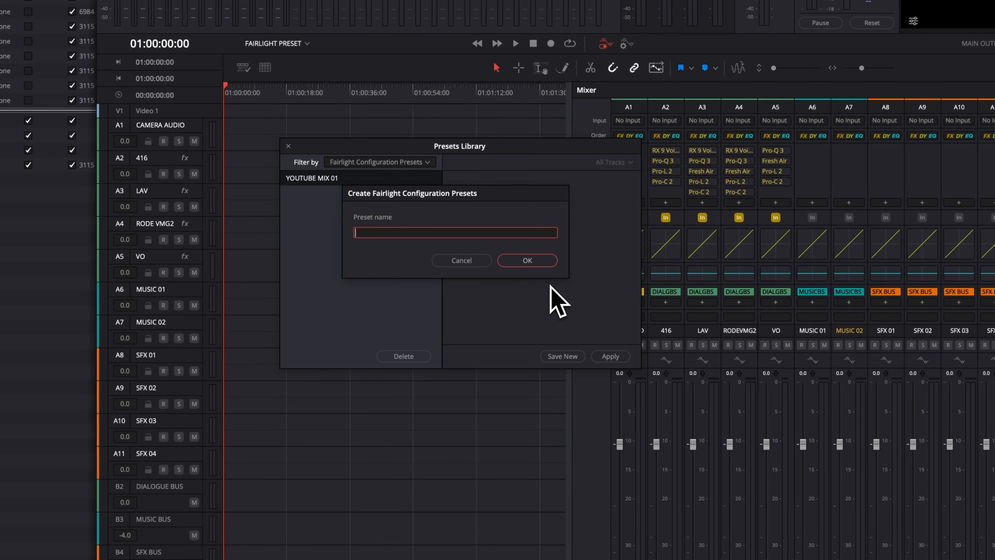
pyautogui.click(527, 261)
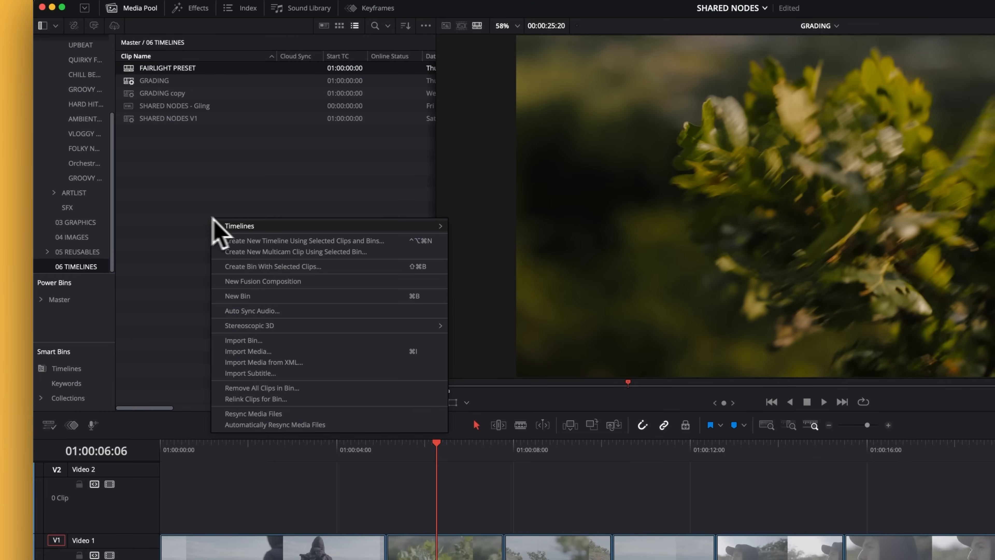
# Step: Create an empty timeline named New Youtube Video with the BASIC YOUTUBE MIX Fairlight preset, and widen the Fairlight mixer to show its channel strips
pyautogui.moveTo(325, 229)
pyautogui.click(495, 226)
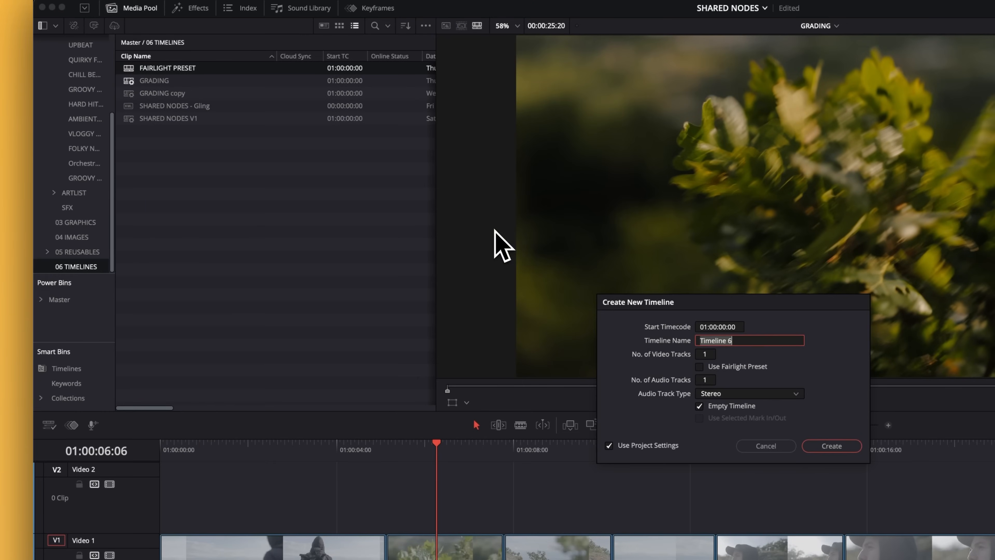
pyautogui.write('New Youtube Video')
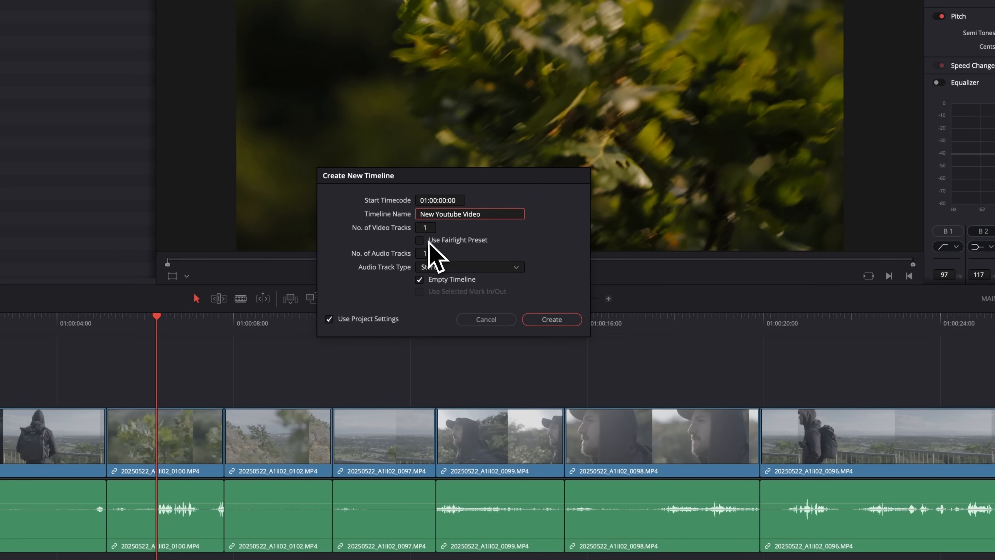
pyautogui.click(420, 240)
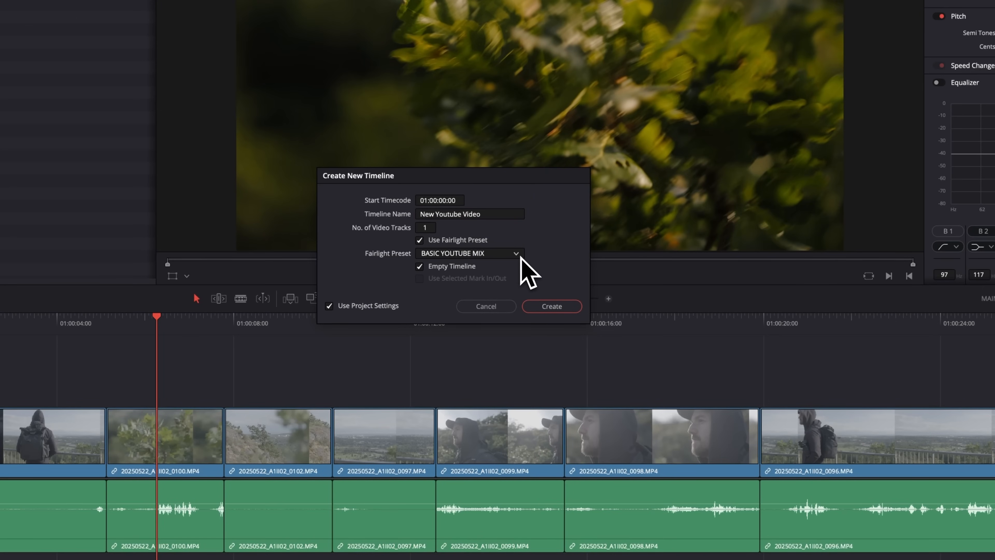
pyautogui.click(560, 308)
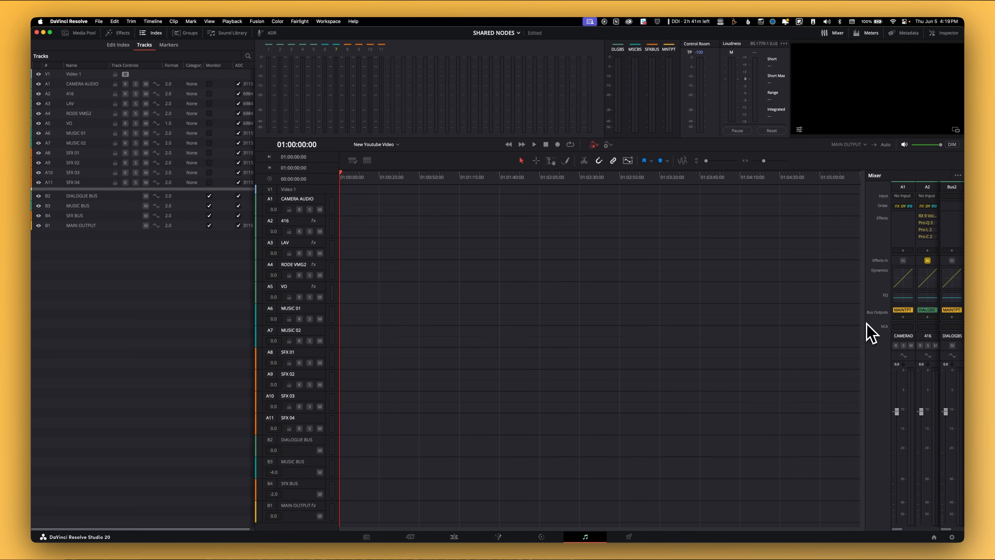
pyautogui.moveTo(866, 333); pyautogui.dragTo(526, 322)
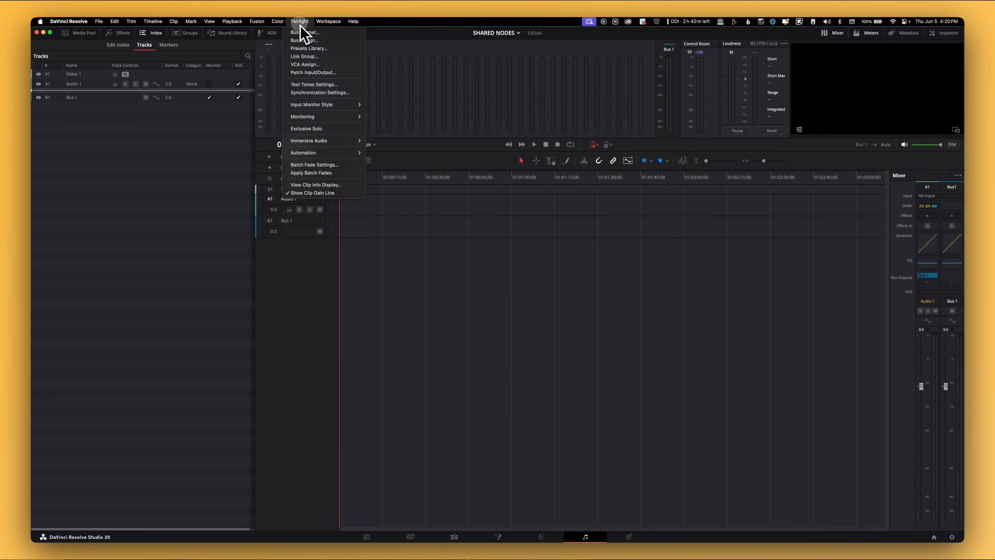
# Step: Apply the BASIC YOUTUBE MIX configuration preset from the Presets Library to the Whoops timeline, and widen the mixer to show all channel strips
pyautogui.click(300, 21)
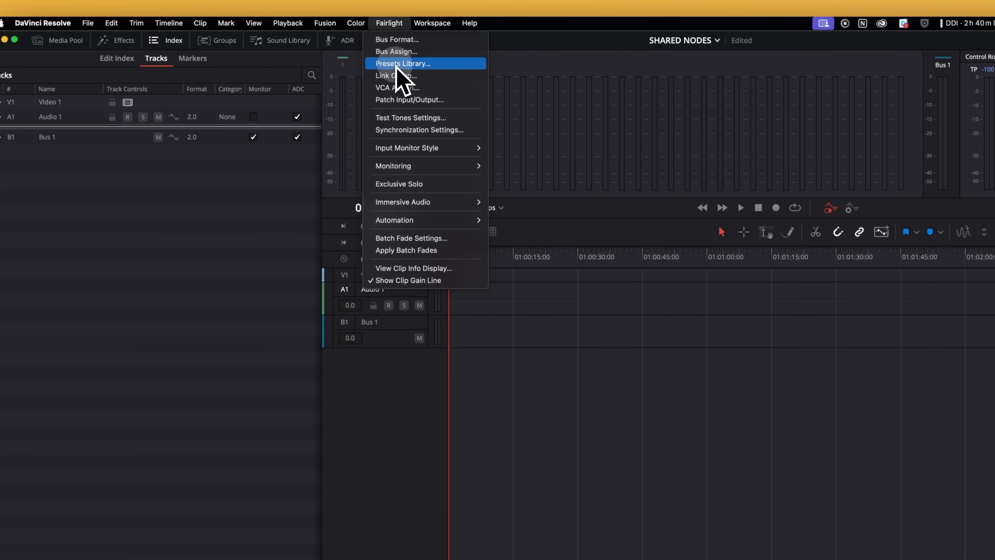
pyautogui.click(399, 64)
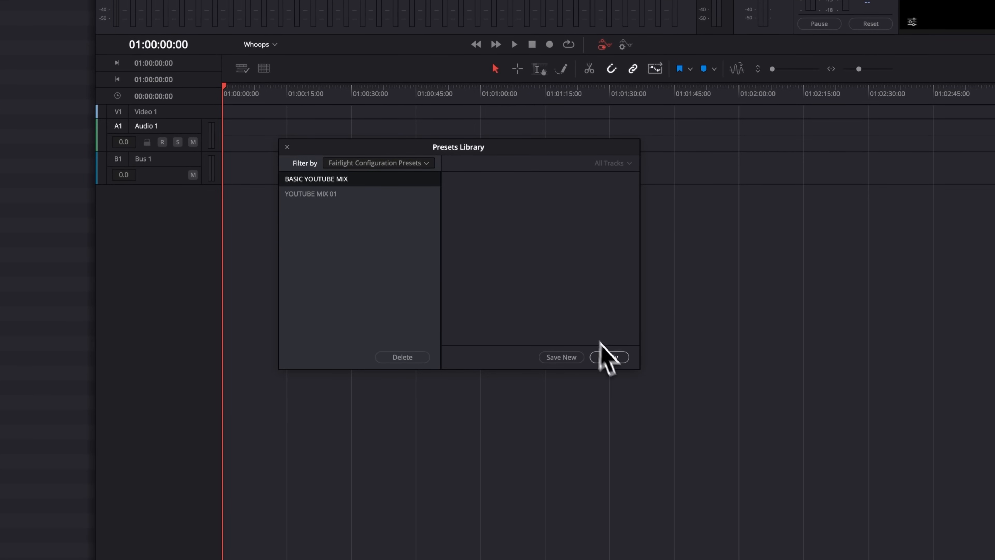
pyautogui.click(613, 360)
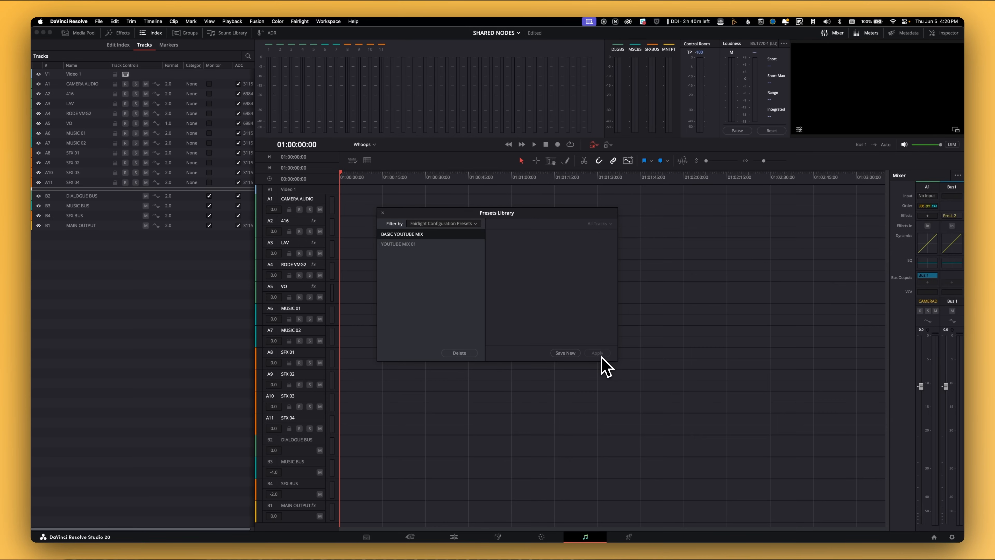
pyautogui.click(382, 212)
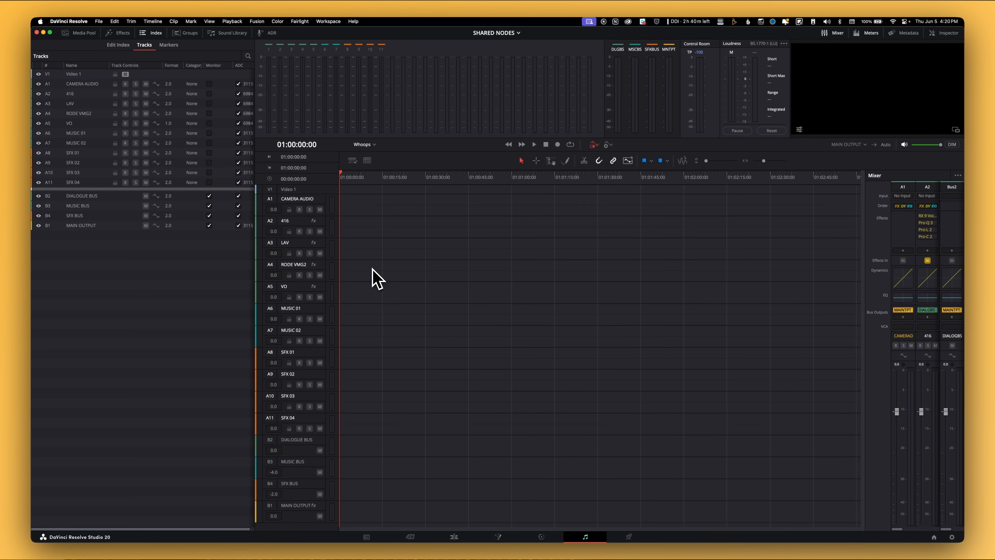
pyautogui.moveTo(864, 343); pyautogui.dragTo(572, 343)
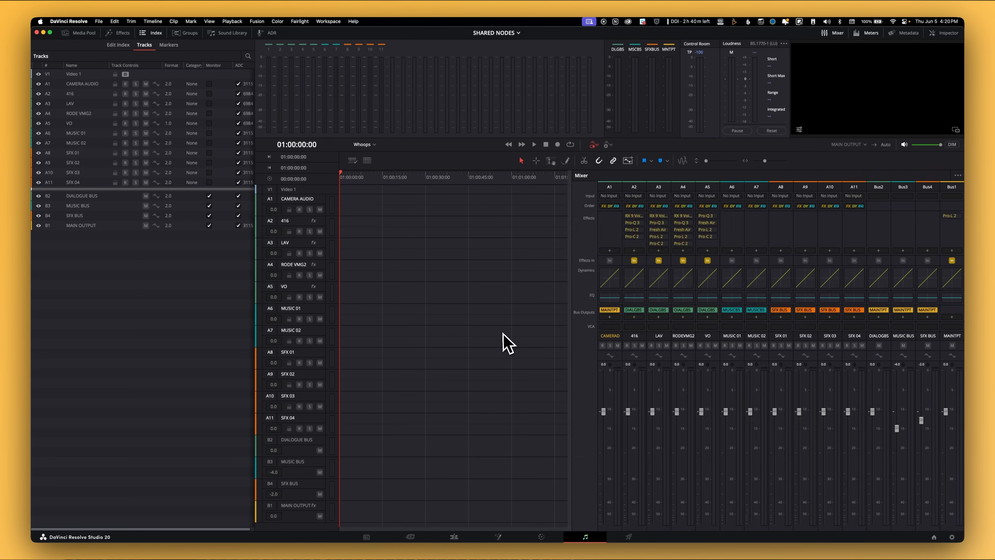